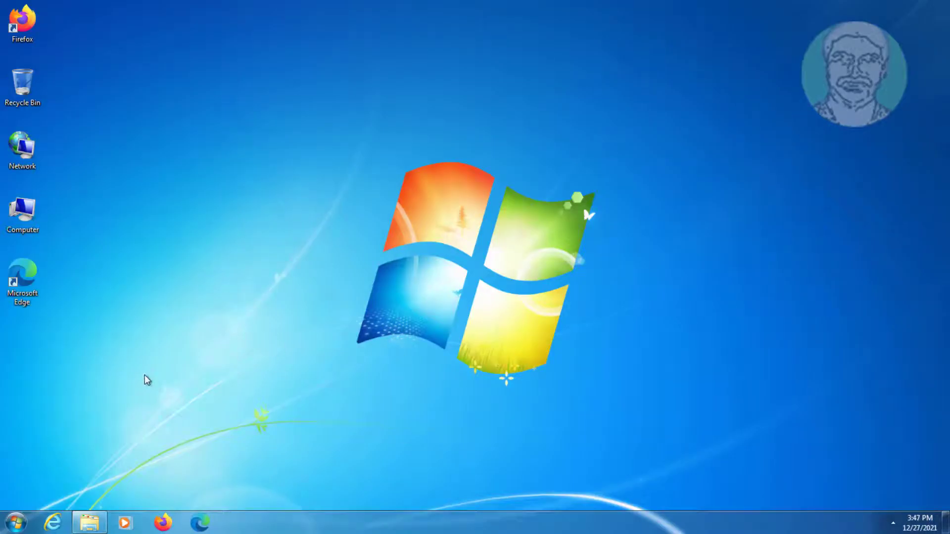
- Open Control Panel from the Start menu and show Troubleshooting's Hardware and Sound troubleshooters
left_click(6, 527)
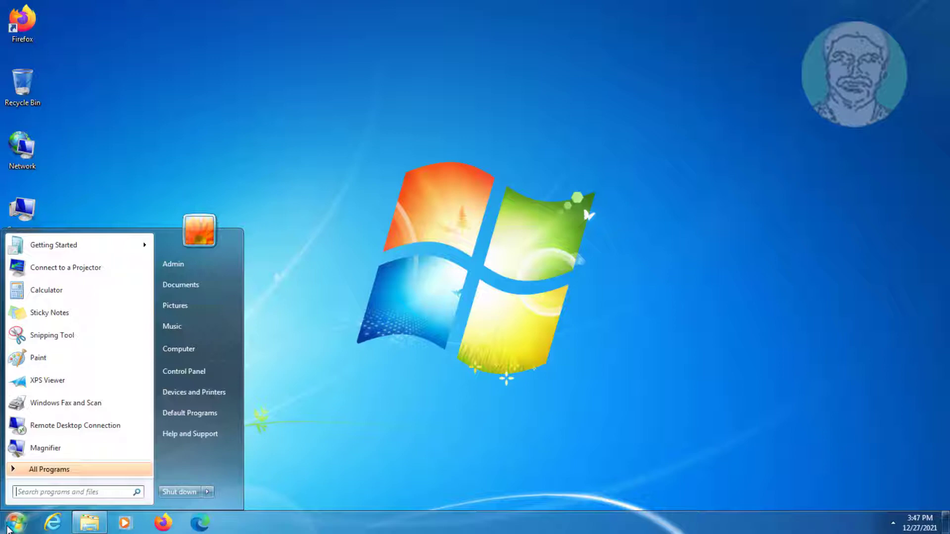
left_click(192, 373)
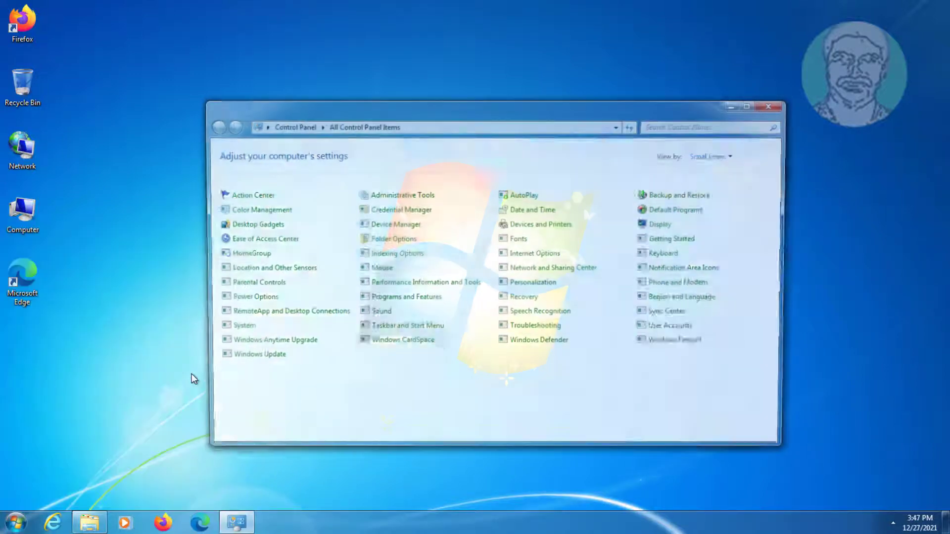
key("t")
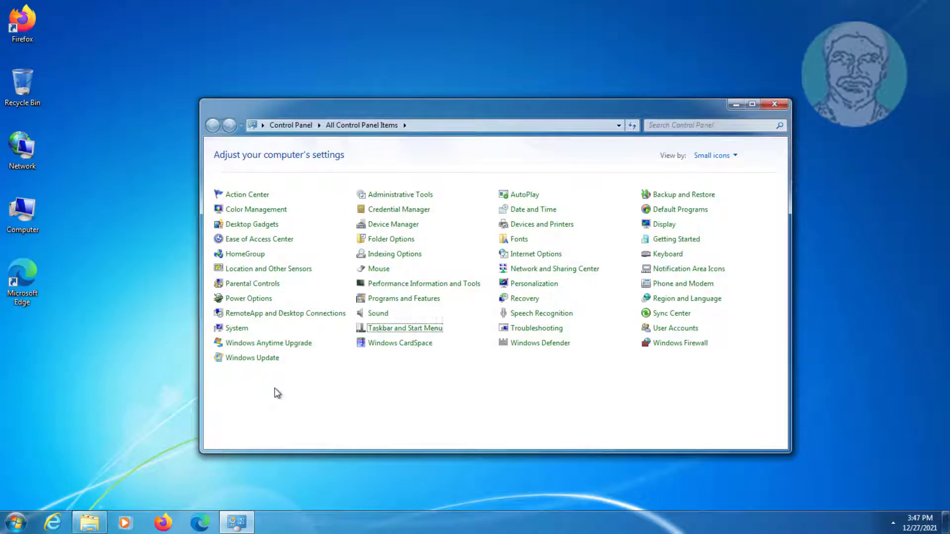
left_click(533, 330)
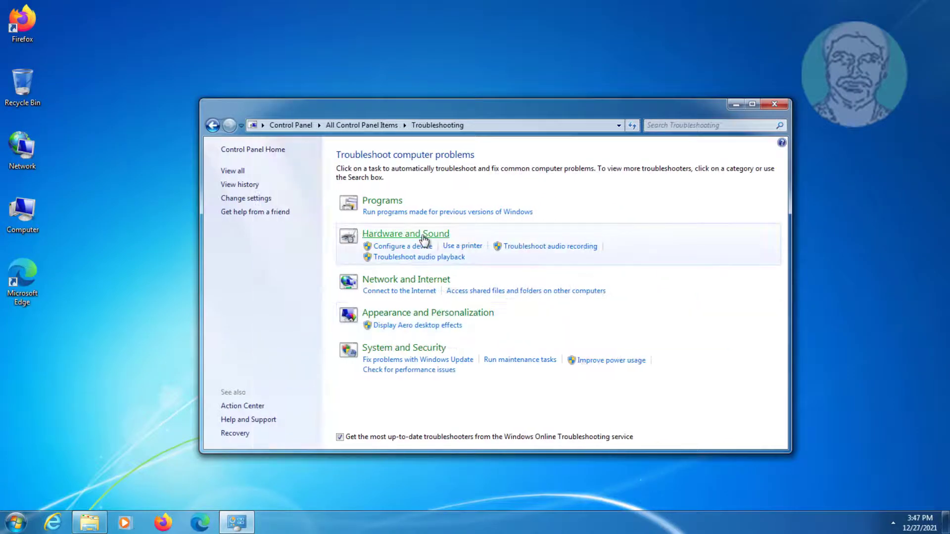
left_click(424, 236)
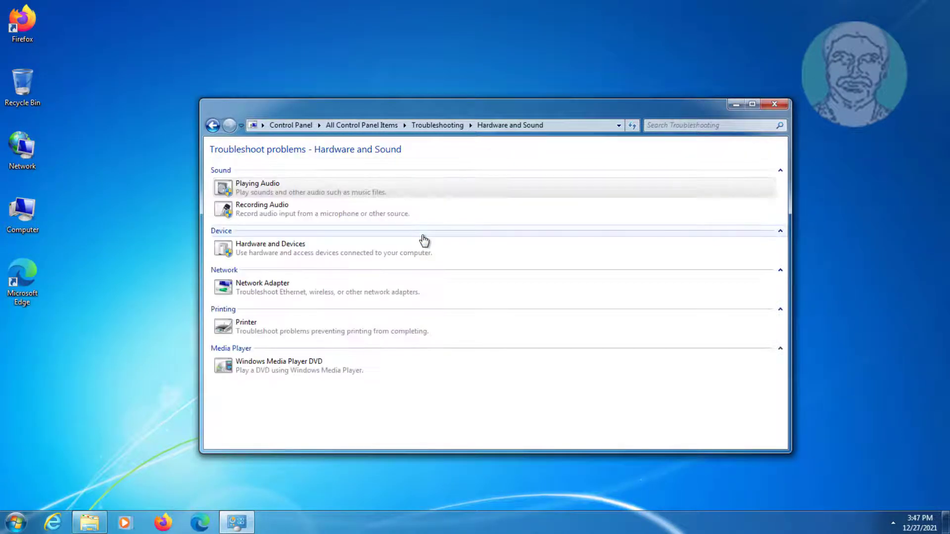
- Run the Playing Audio troubleshooter's problem detection and close it when finished
left_click(265, 186)
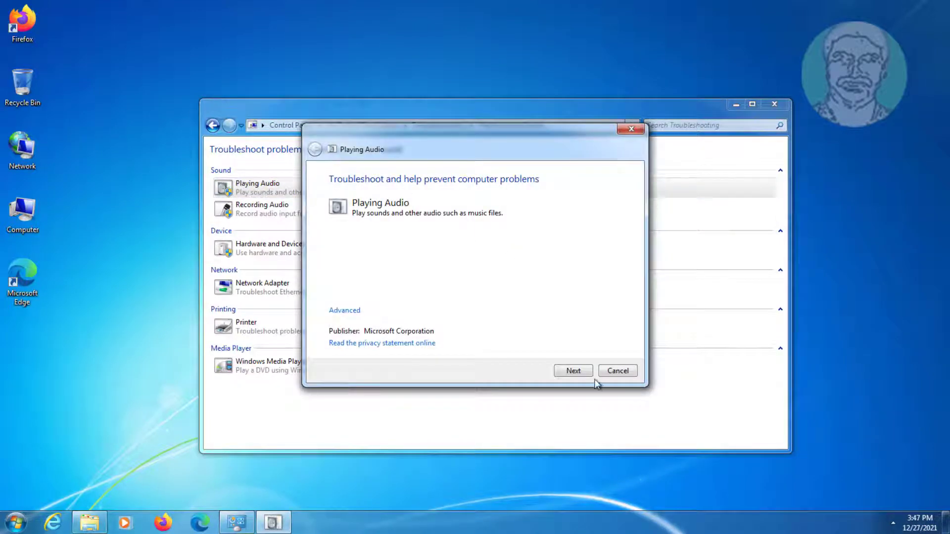
left_click(574, 371)
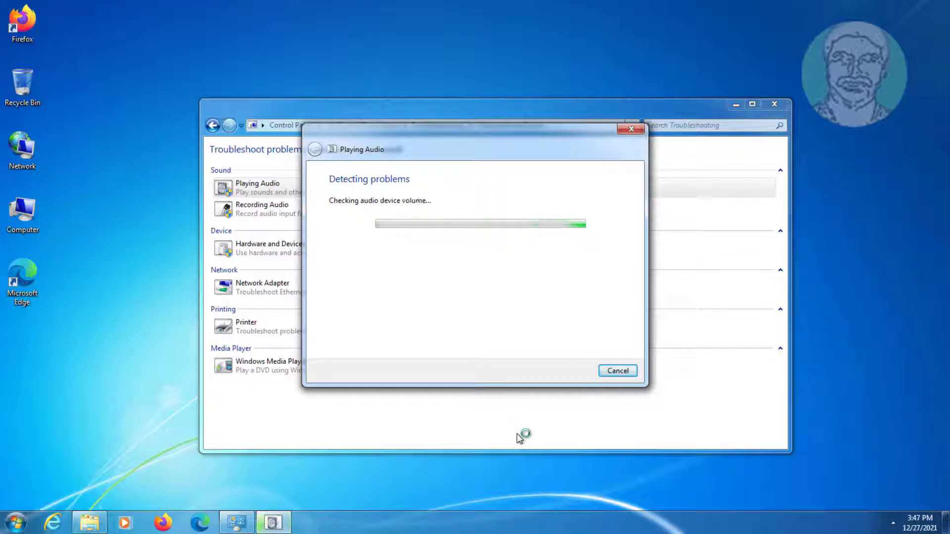
left_click(604, 371)
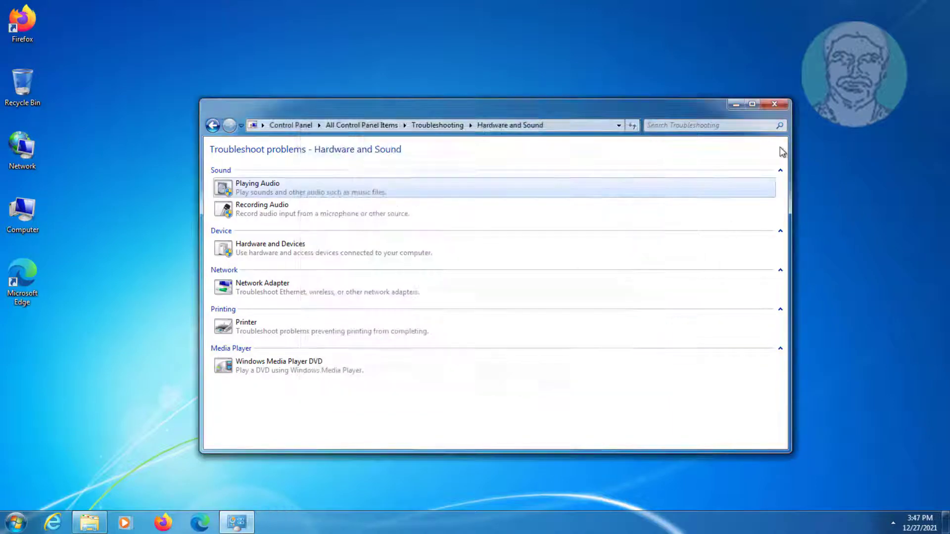
- Close Control Panel, then launch cmd as administrator, approving the UAC prompt
left_click(774, 104)
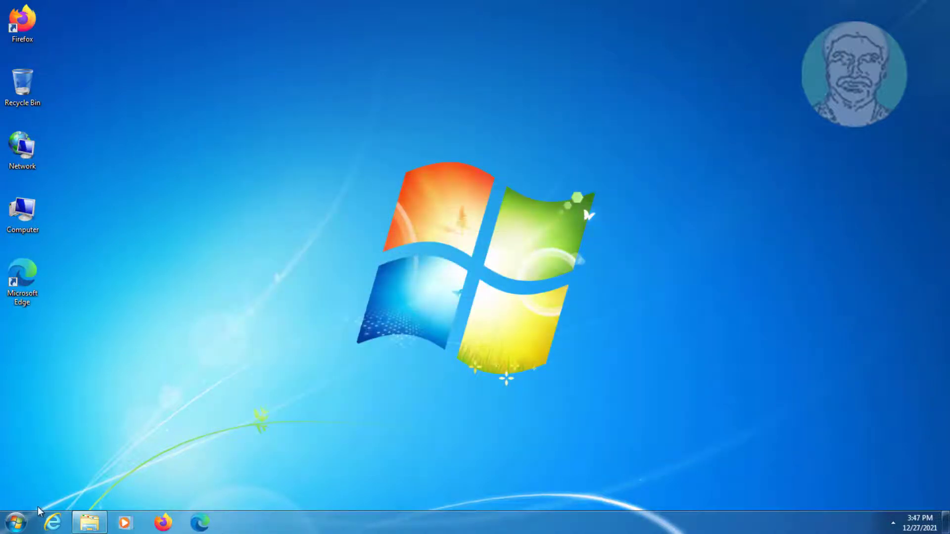
left_click(20, 520)
type("c")
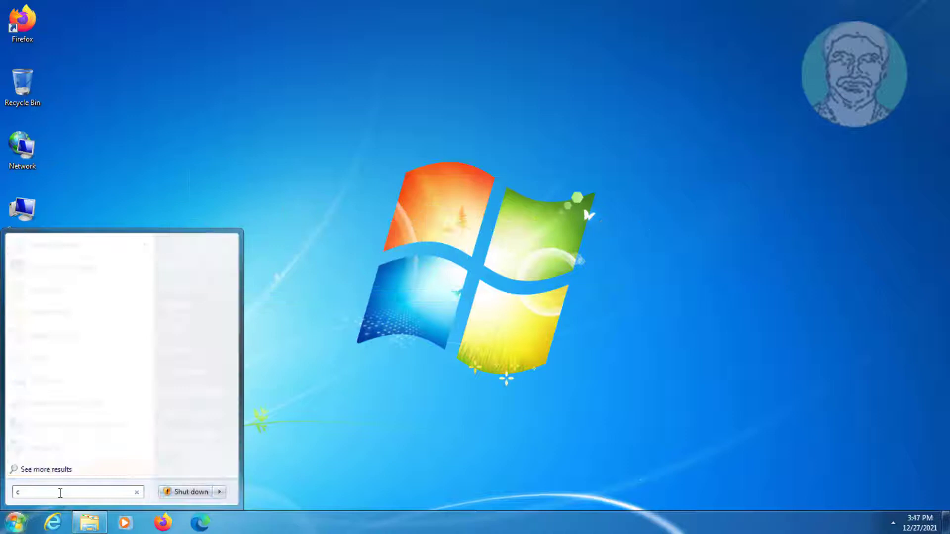
type("md")
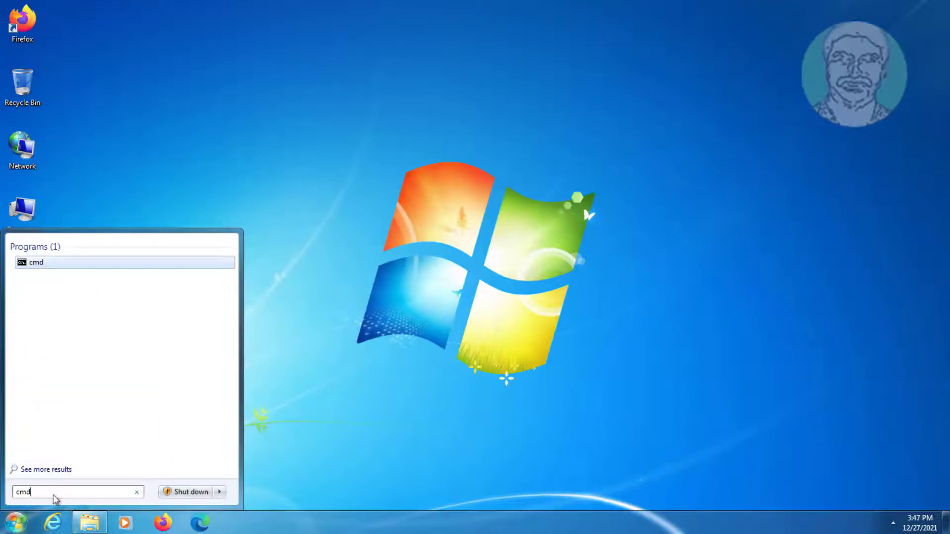
right_click(38, 263)
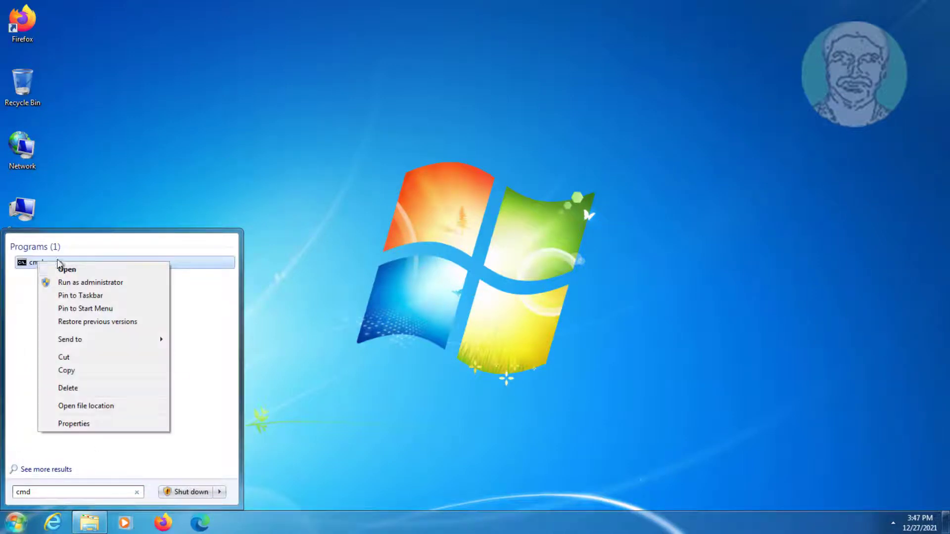
left_click(101, 283)
left_click(187, 360)
type("net localgroup administrators /a")
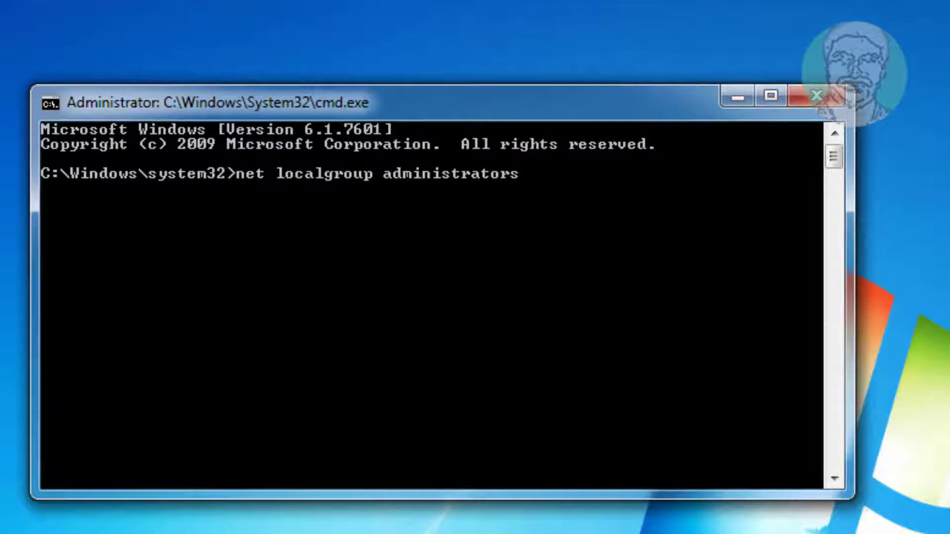
- Add networkservice and localservice to the administrators group with net localgroup, then exit the console
type("dd netw")
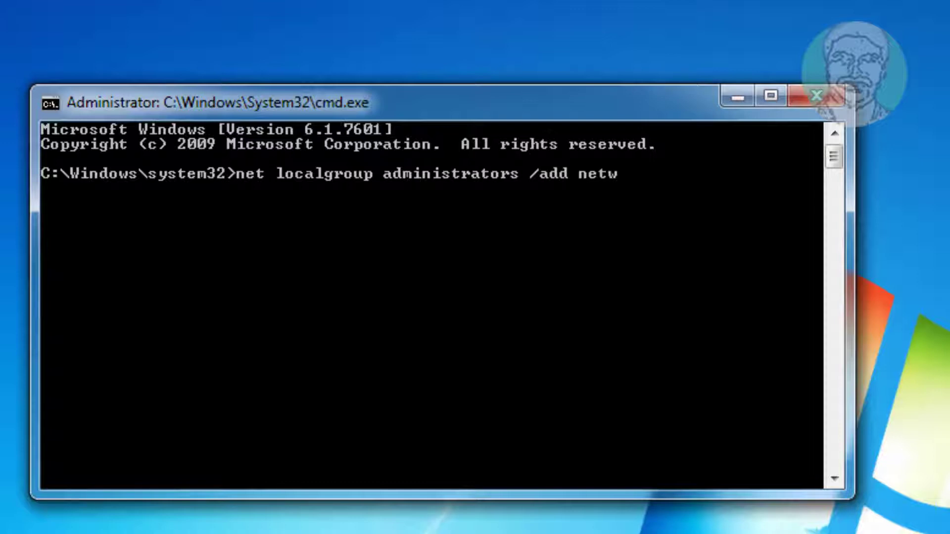
type("orkservice")
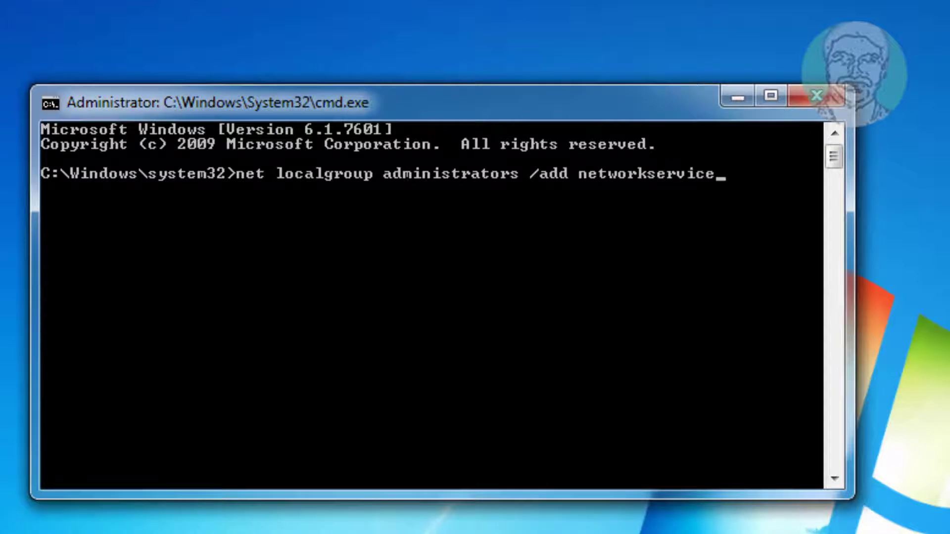
key("Return")
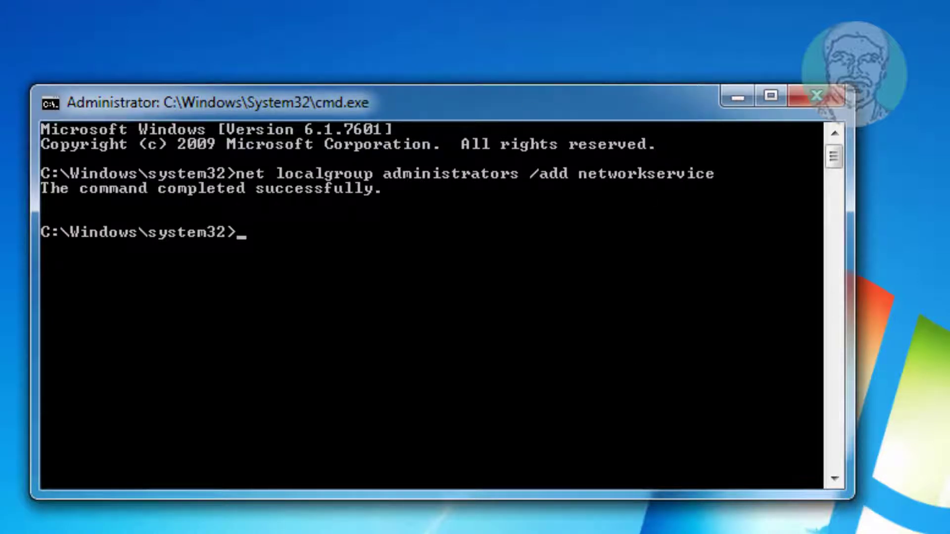
type("net local")
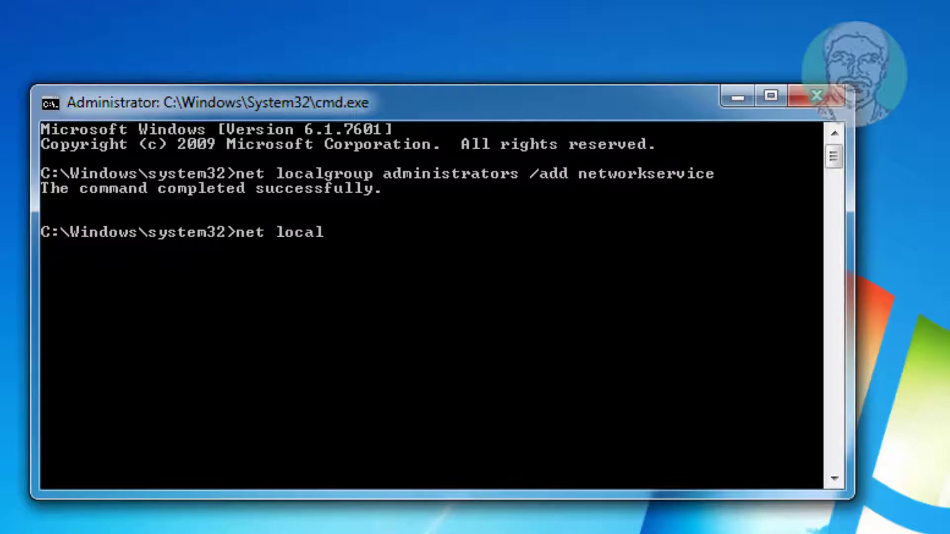
type("group administrators /")
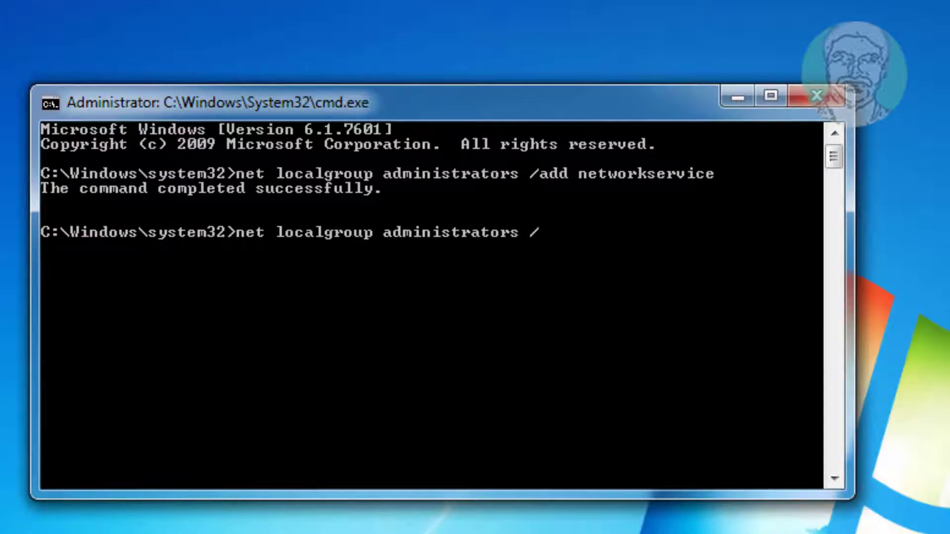
type("add local")
type("service")
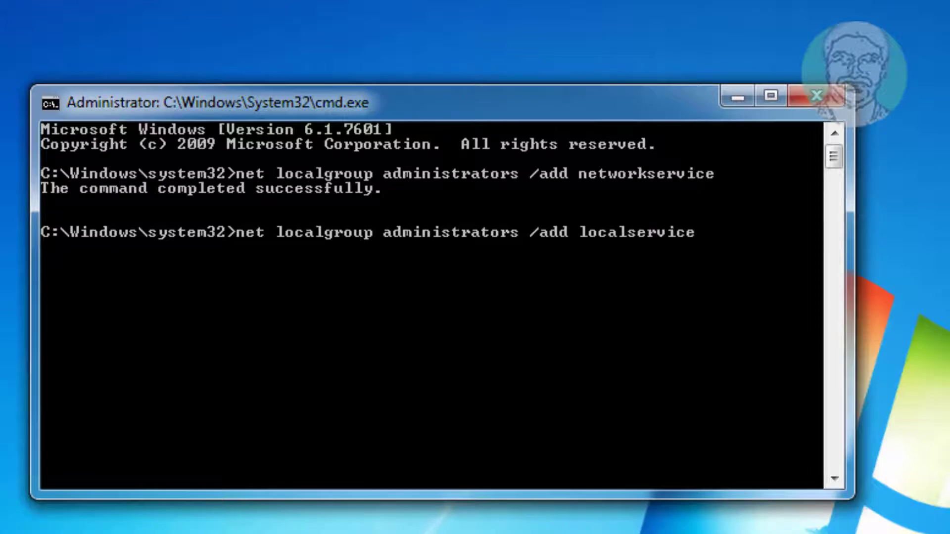
key("Return")
type("ex")
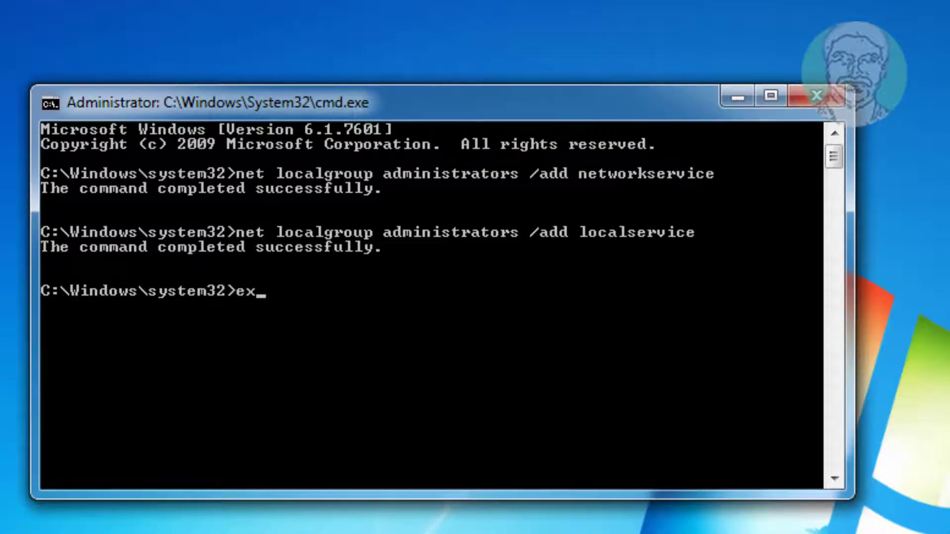
type("it")
key("Return")
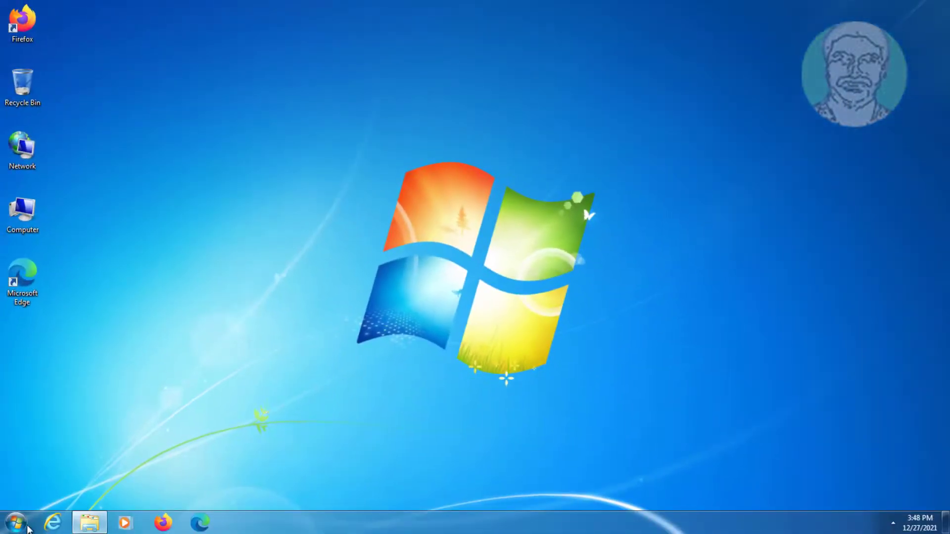
- Restart the computer from the Start menu power options
left_click(28, 529)
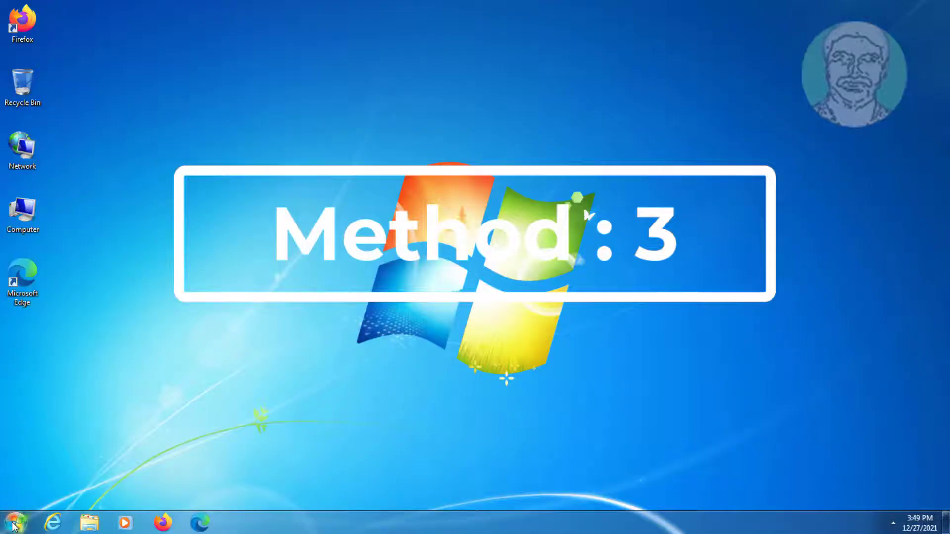
- Search the Start menu for 'device manager' and launch Device Manager
left_click(16, 522)
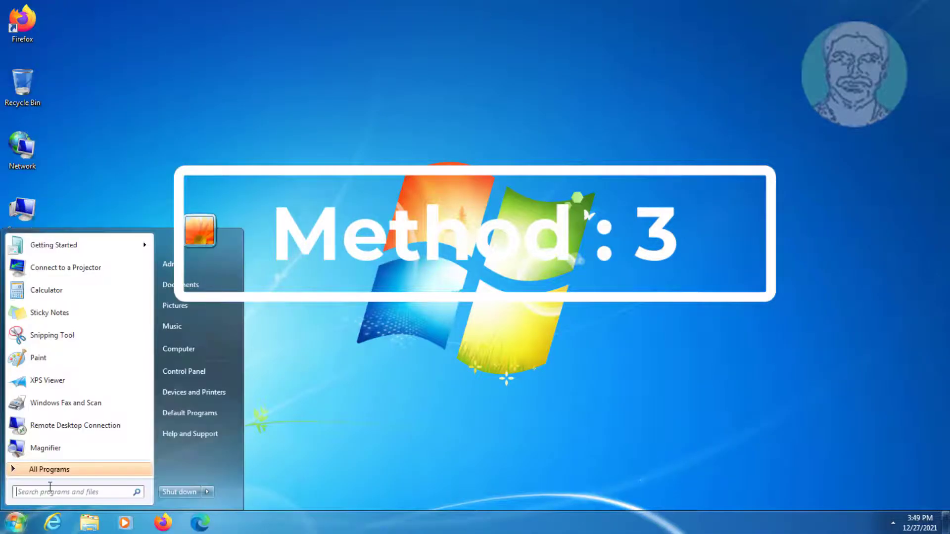
type("dev")
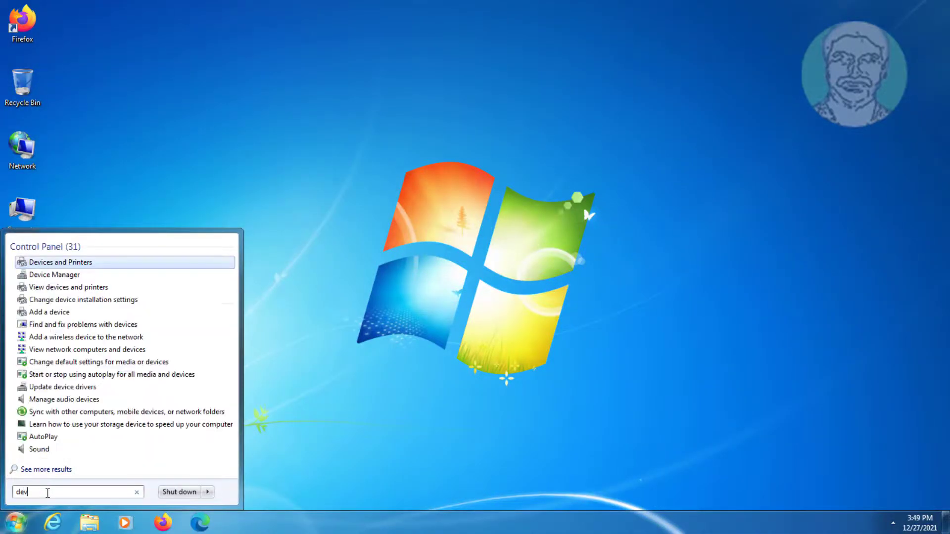
type("ice mana")
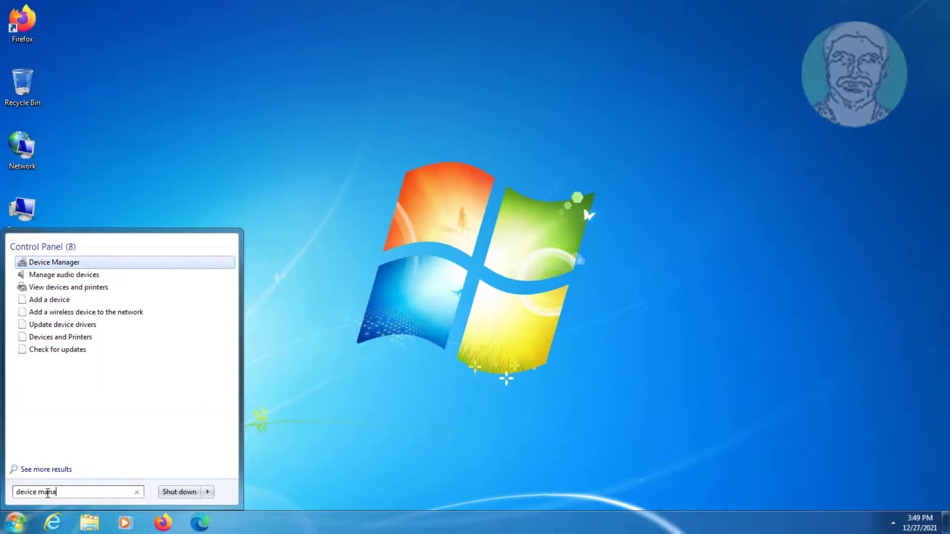
type("ger")
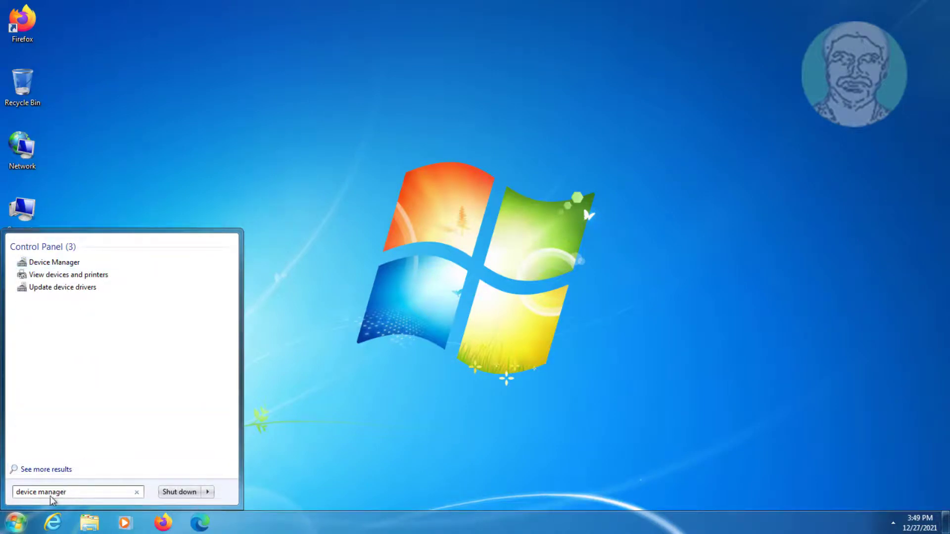
left_click(44, 263)
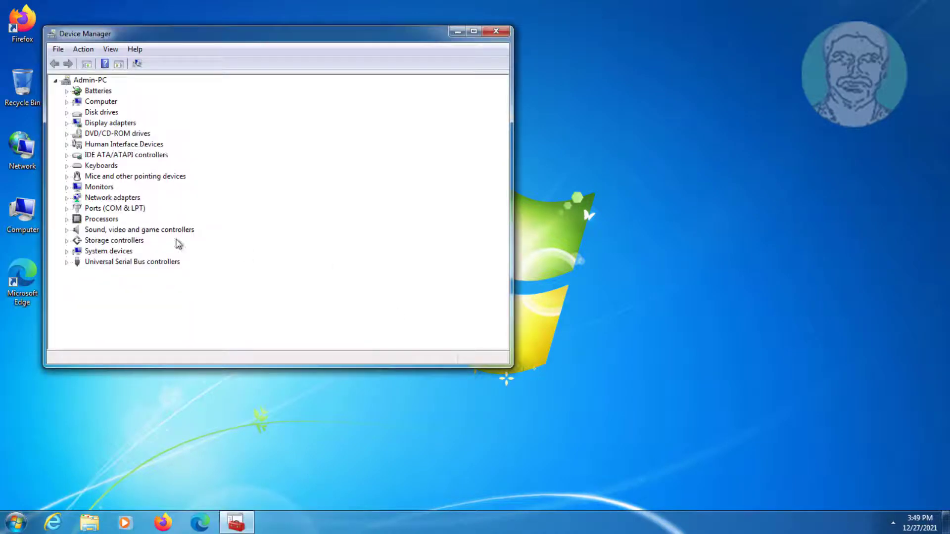
- Auto-search for a new High Definition Audio Device driver, then close the 'already installed' result
left_click(133, 230)
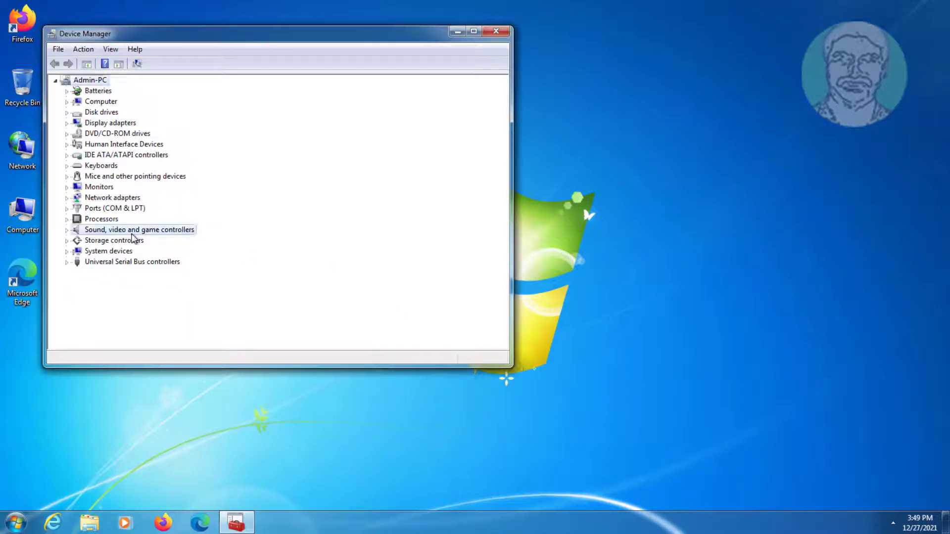
left_click(66, 230)
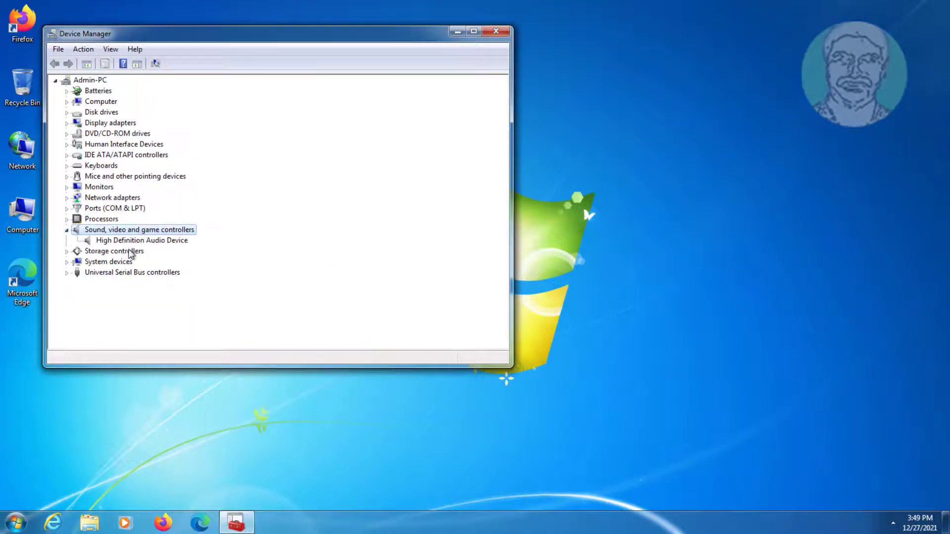
left_click(158, 241)
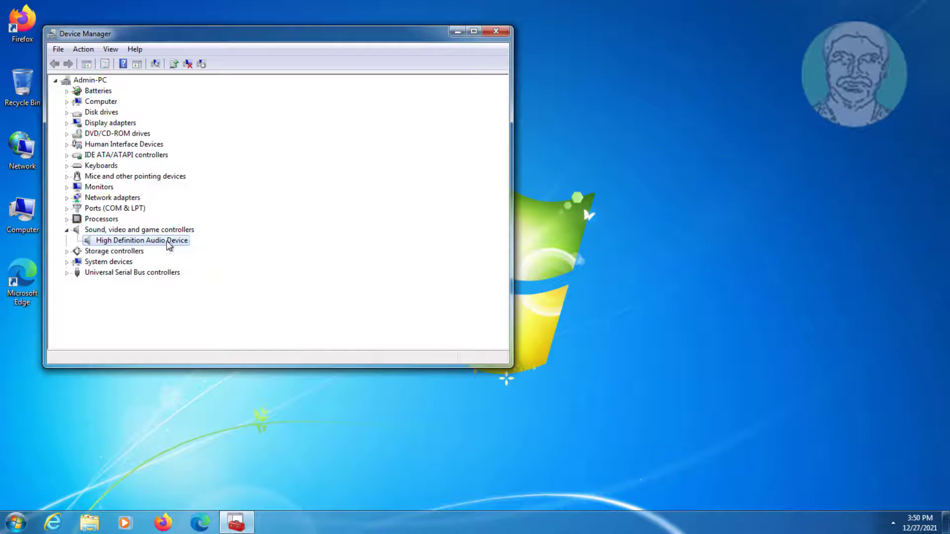
right_click(167, 241)
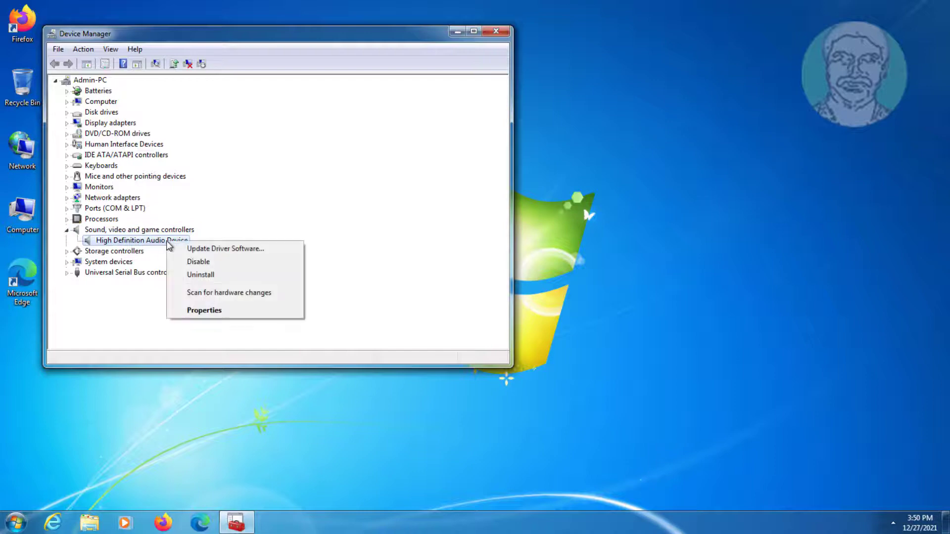
left_click(252, 250)
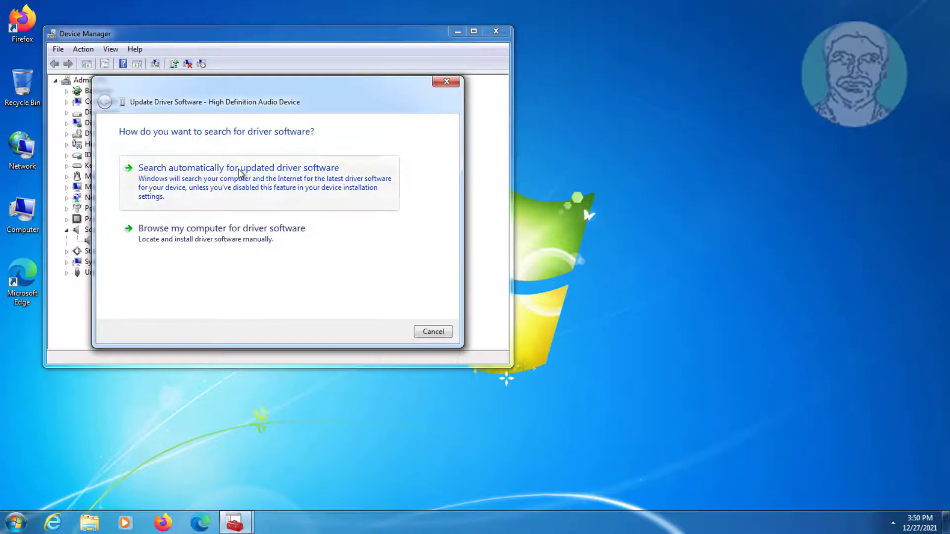
left_click(239, 171)
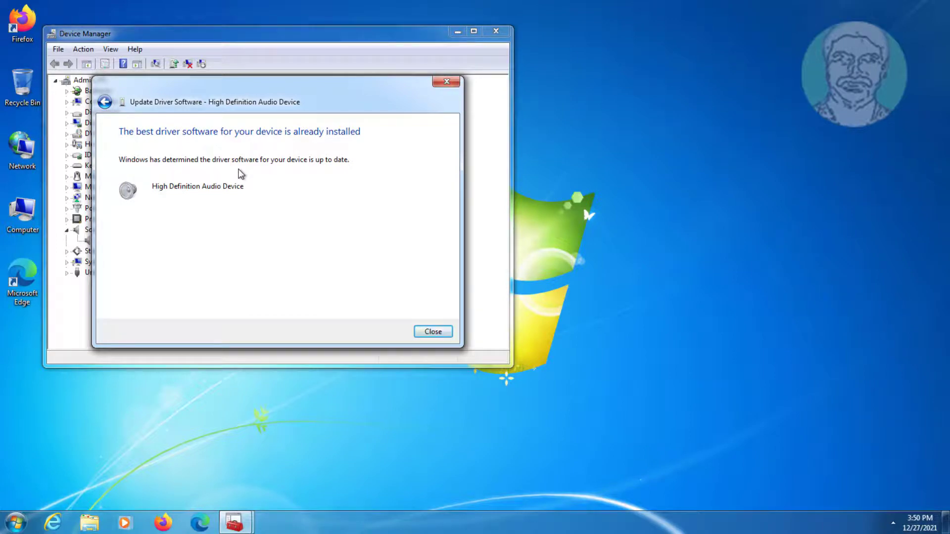
left_click(419, 333)
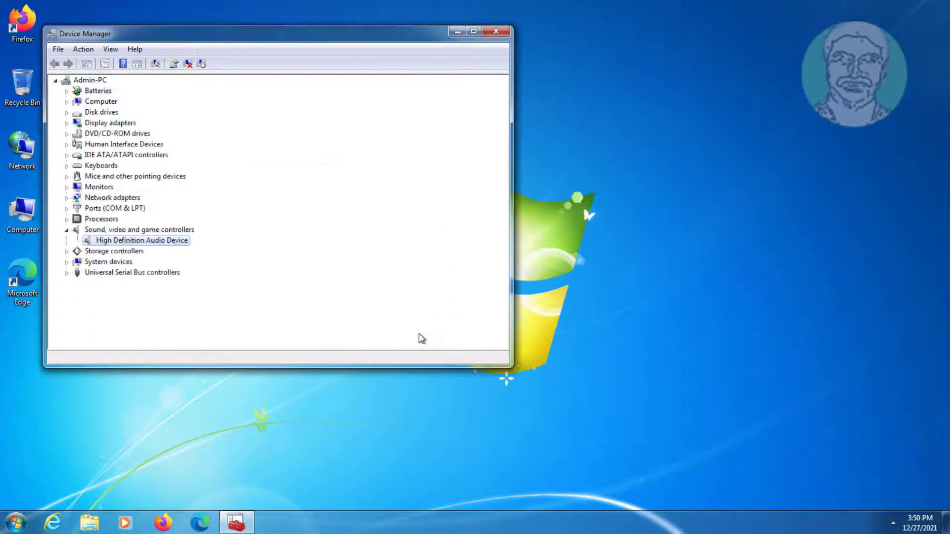
- Close Device Manager and reopen it through a Start menu search for 'device manager'
left_click(496, 31)
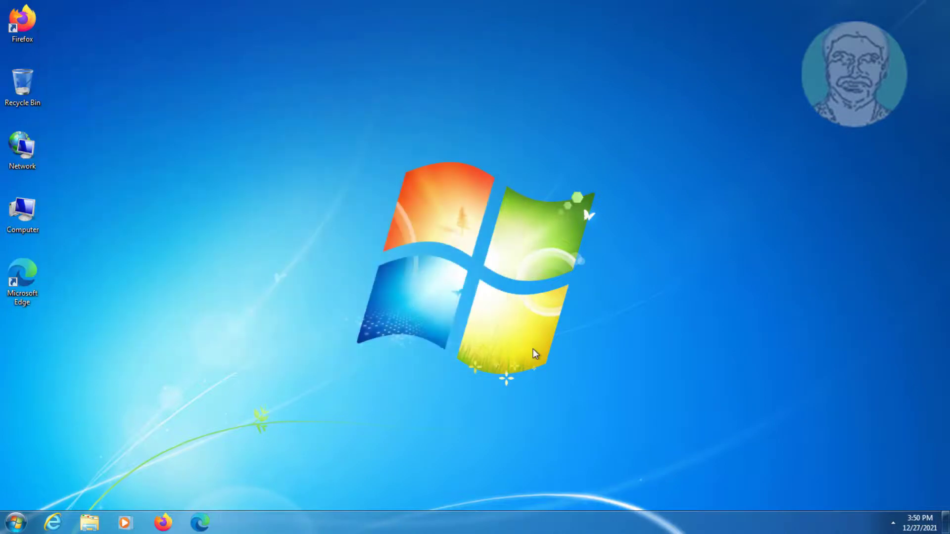
left_click(16, 522)
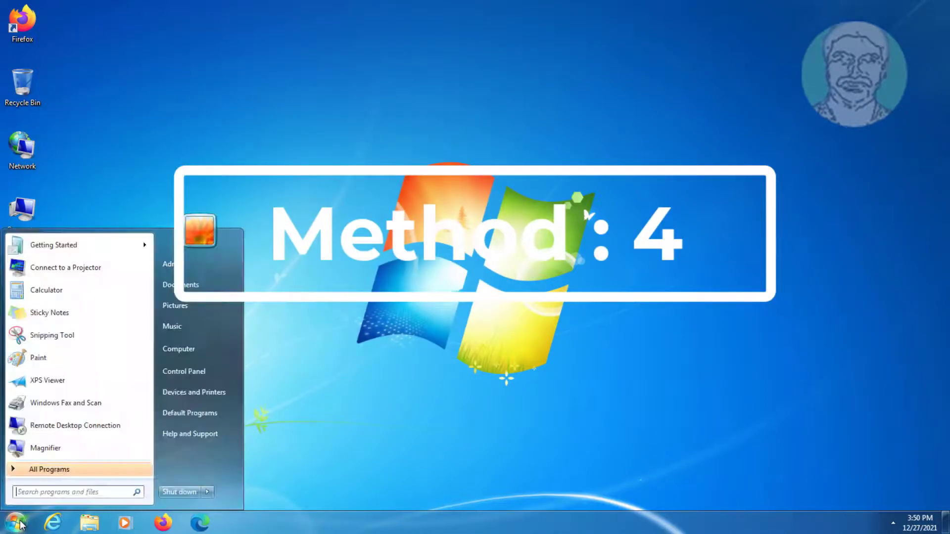
type("devi")
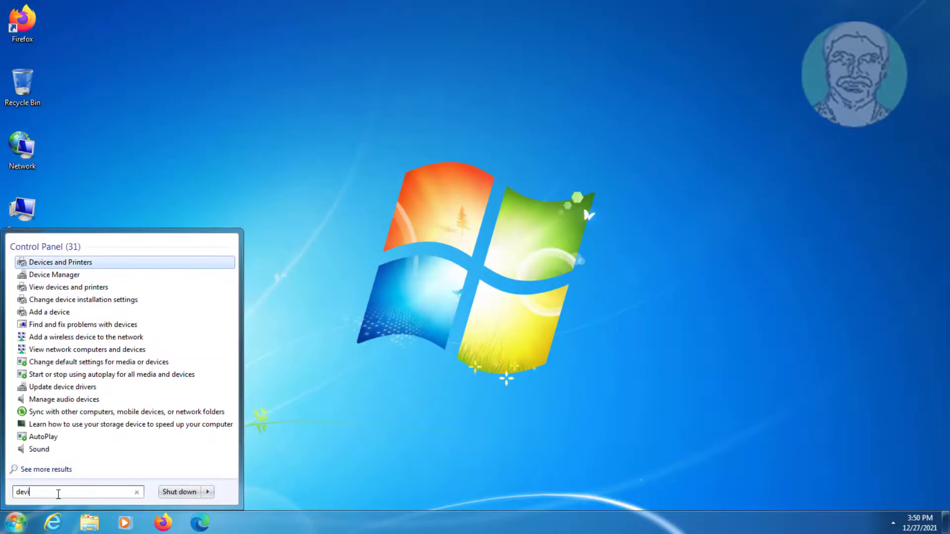
type("ce manager")
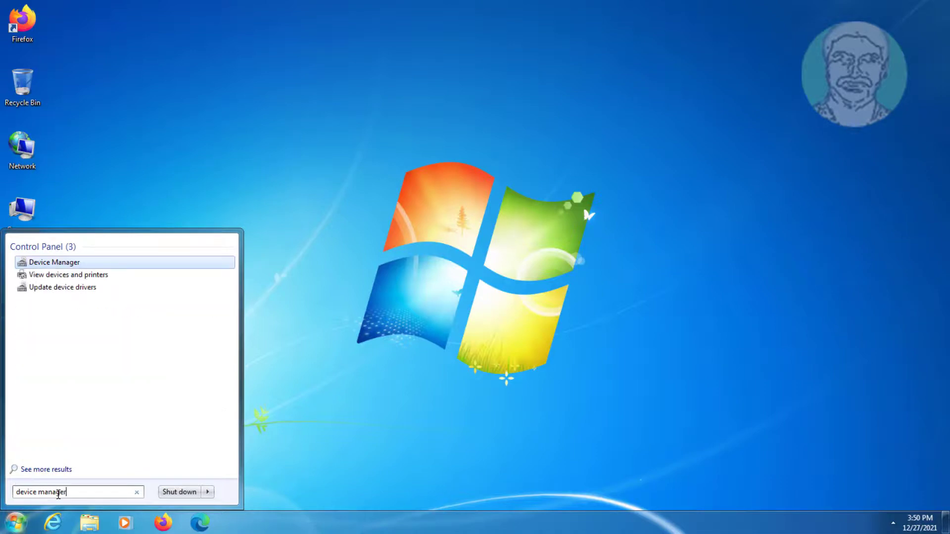
left_click(68, 270)
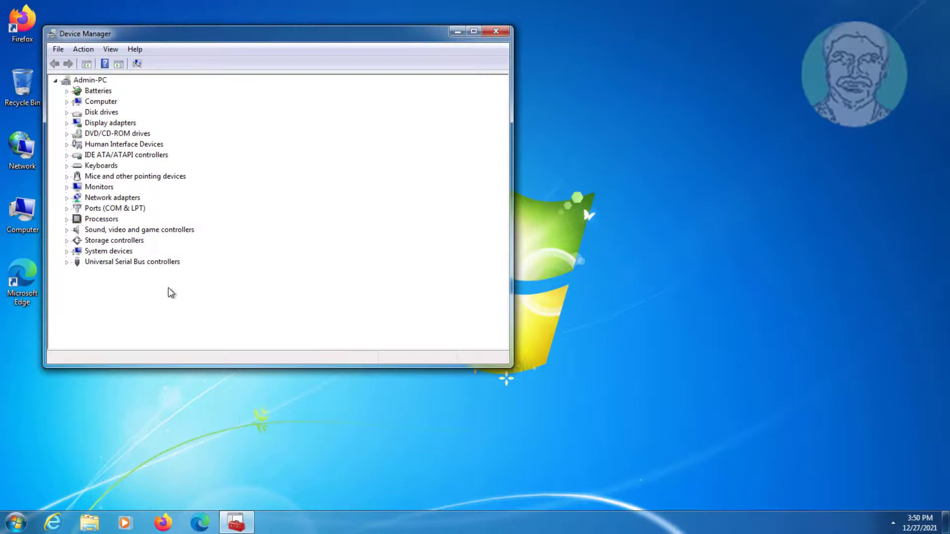
- Open Update Driver Software for the High Definition Audio Device under Sound, video and game controllers
left_click(146, 232)
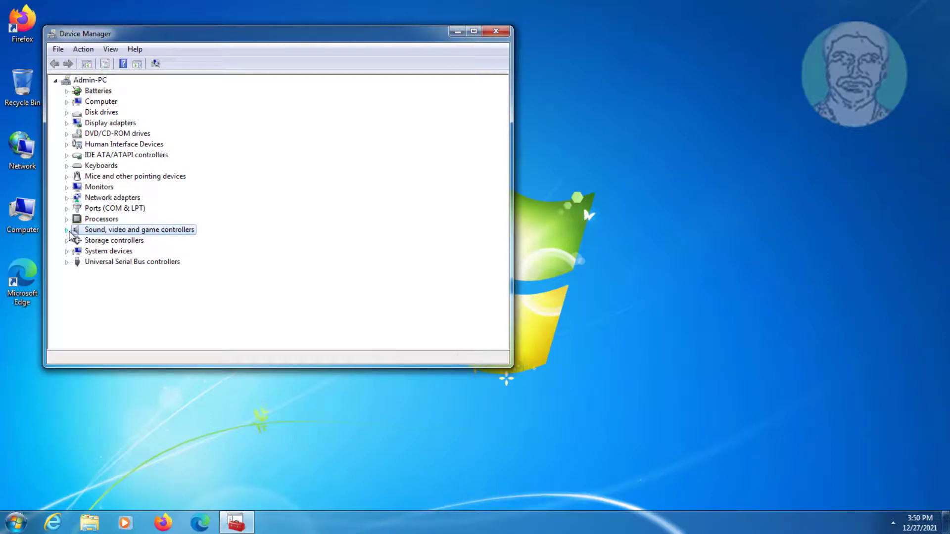
left_click(66, 230)
left_click(149, 244)
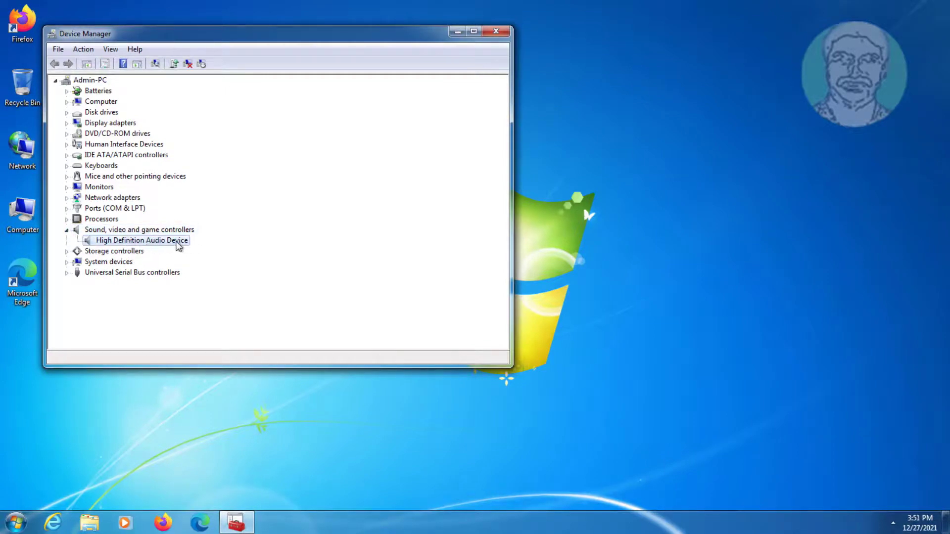
right_click(177, 242)
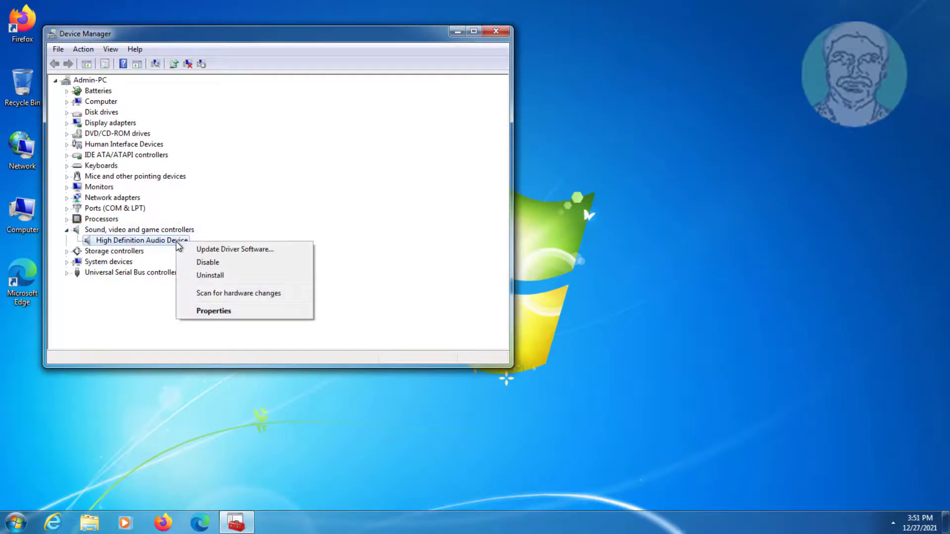
left_click(236, 249)
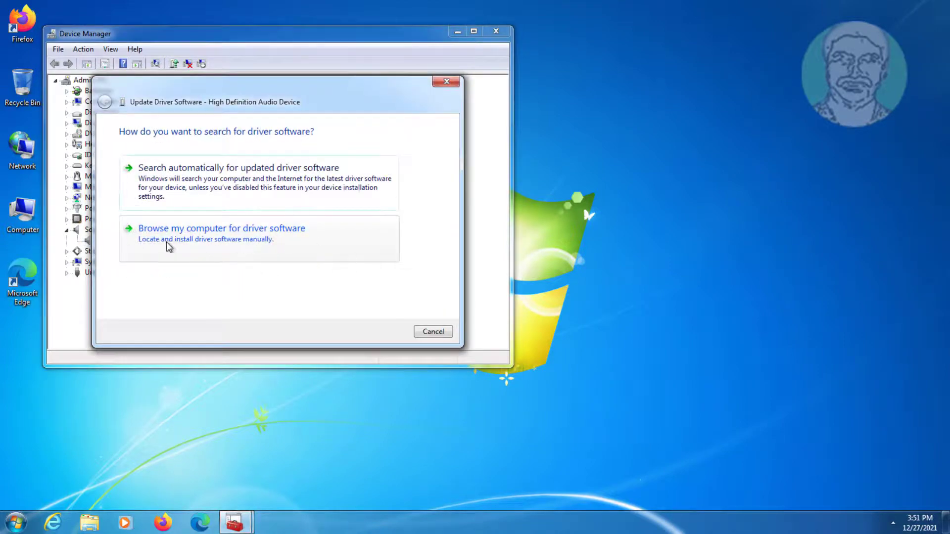
- Reinstall the High Definition Audio Device driver from the computer's list, accepting the warning
left_click(236, 242)
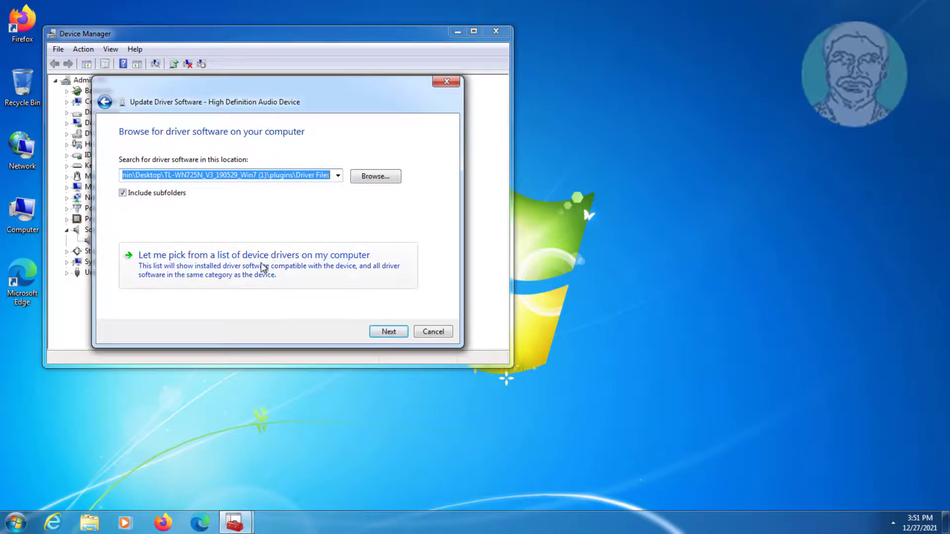
left_click(243, 257)
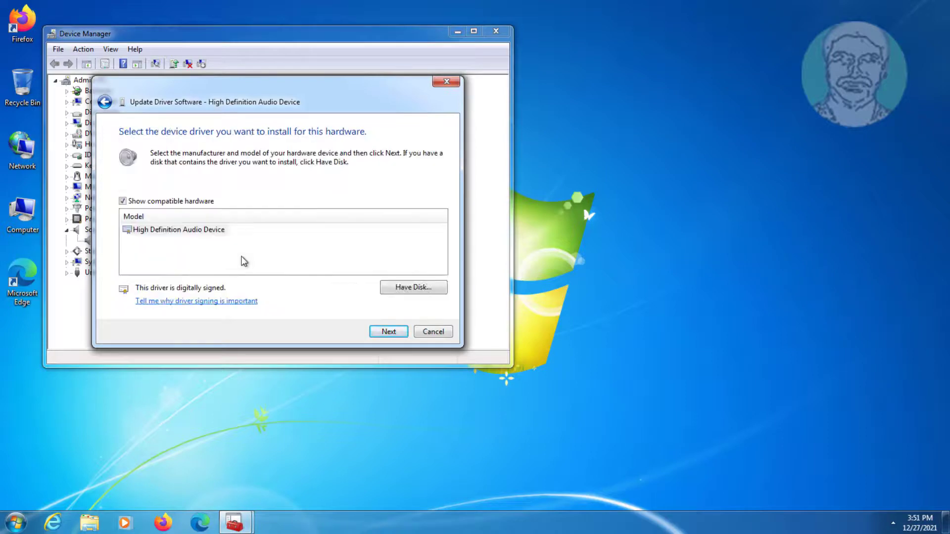
left_click(197, 229)
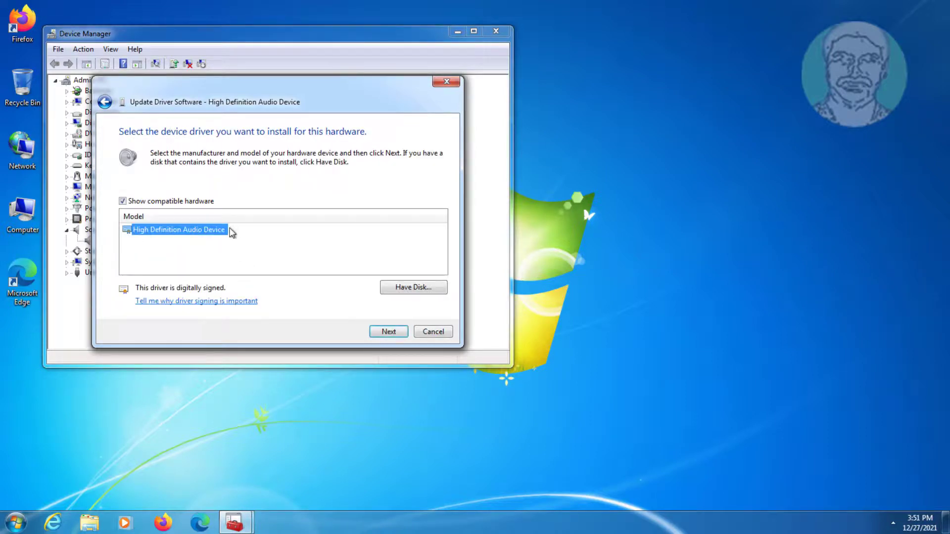
left_click(406, 335)
left_click(545, 319)
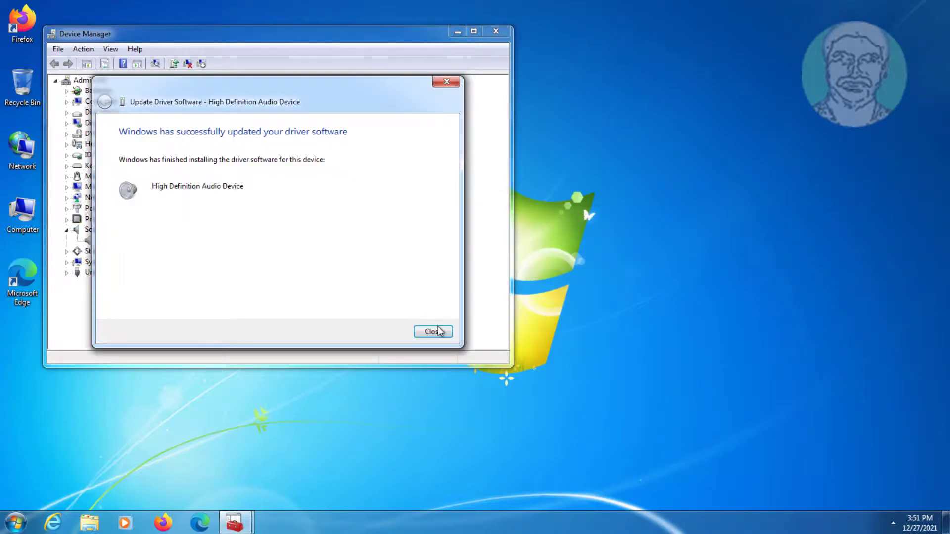
left_click(434, 331)
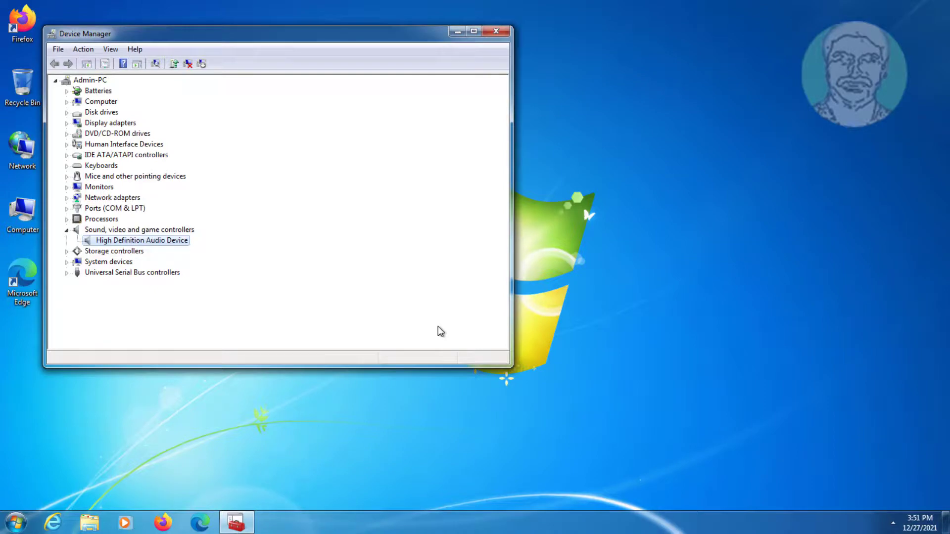
- Close Device Manager and restart the computer from the Start menu power options
left_click(496, 31)
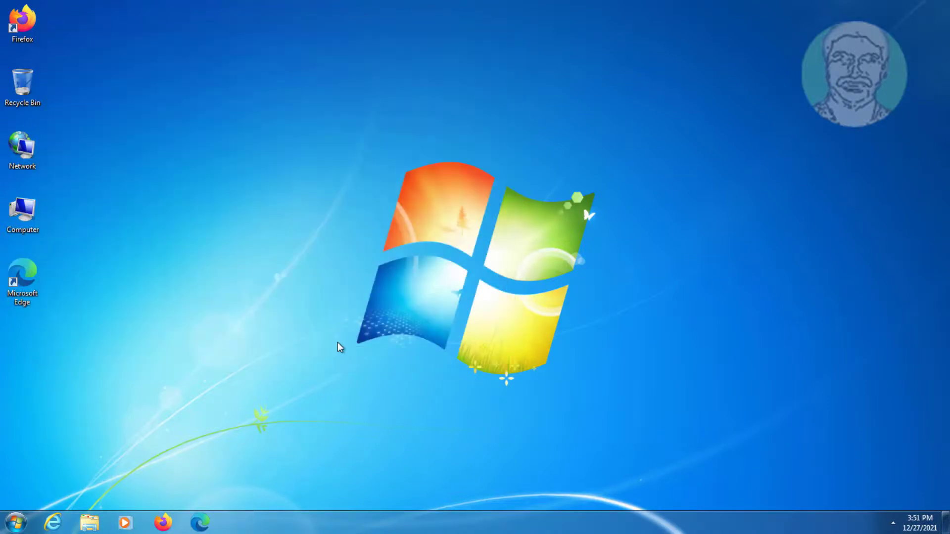
left_click(15, 524)
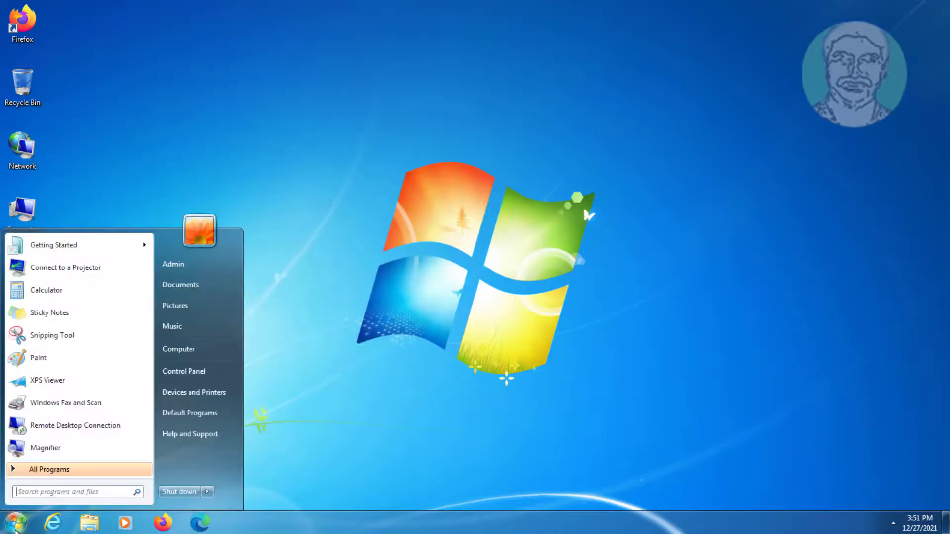
left_click(211, 491)
left_click(245, 480)
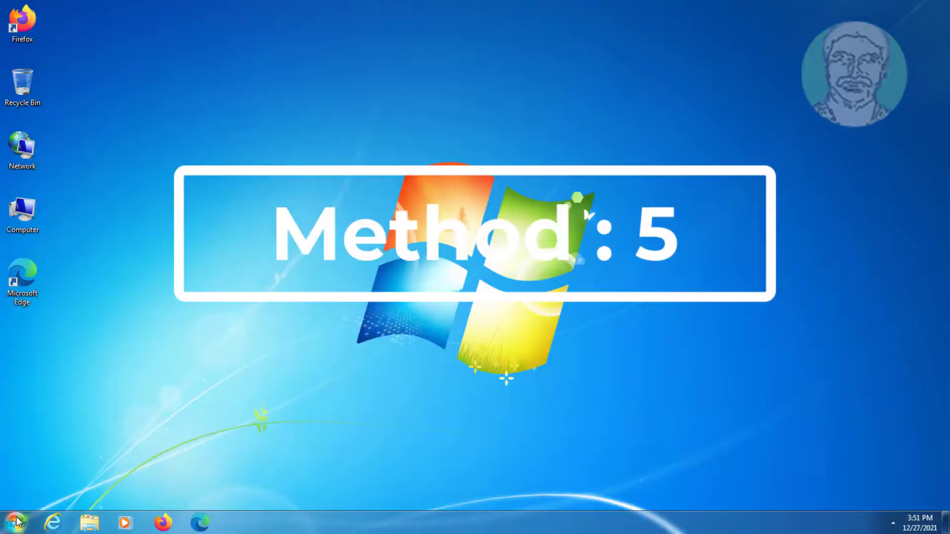
- Reopen Device Manager by searching 'device manager' in the Start menu
left_click(15, 523)
type("device ma")
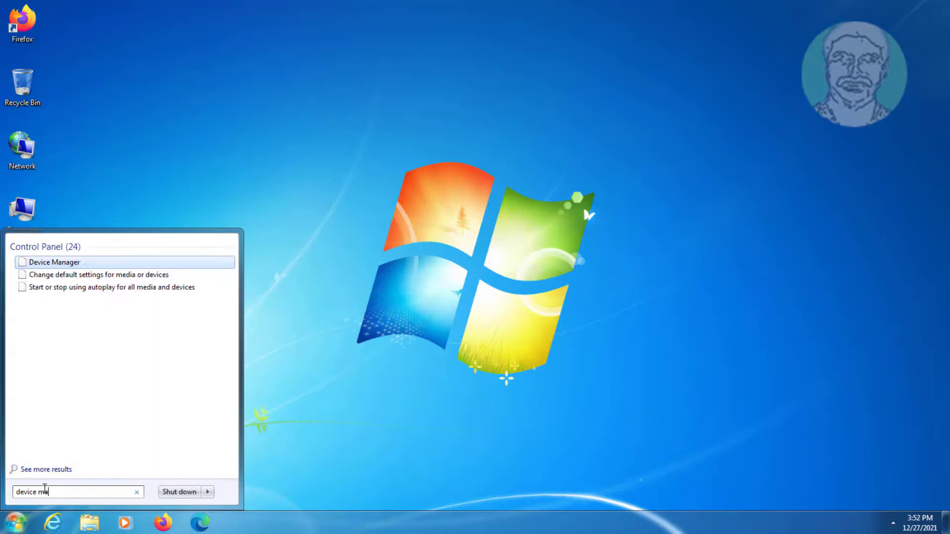
type("nager")
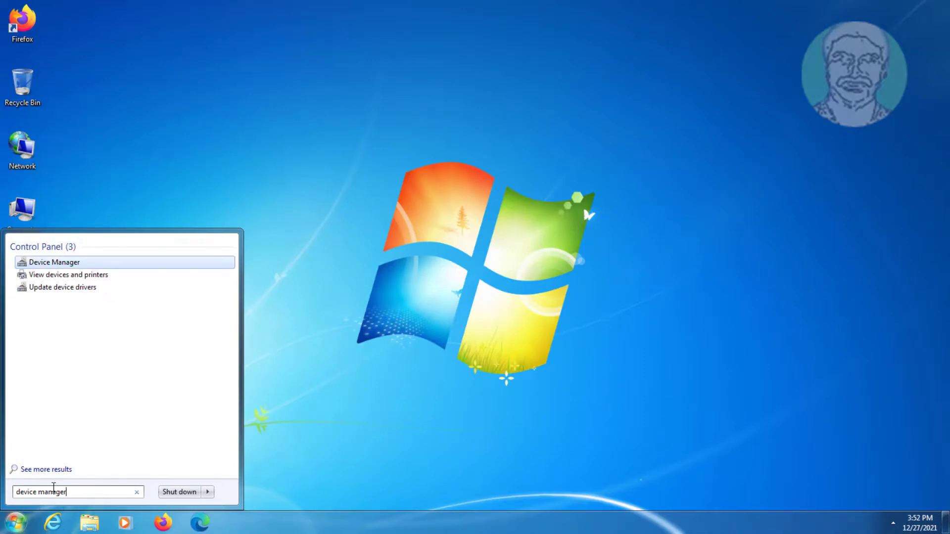
left_click(54, 263)
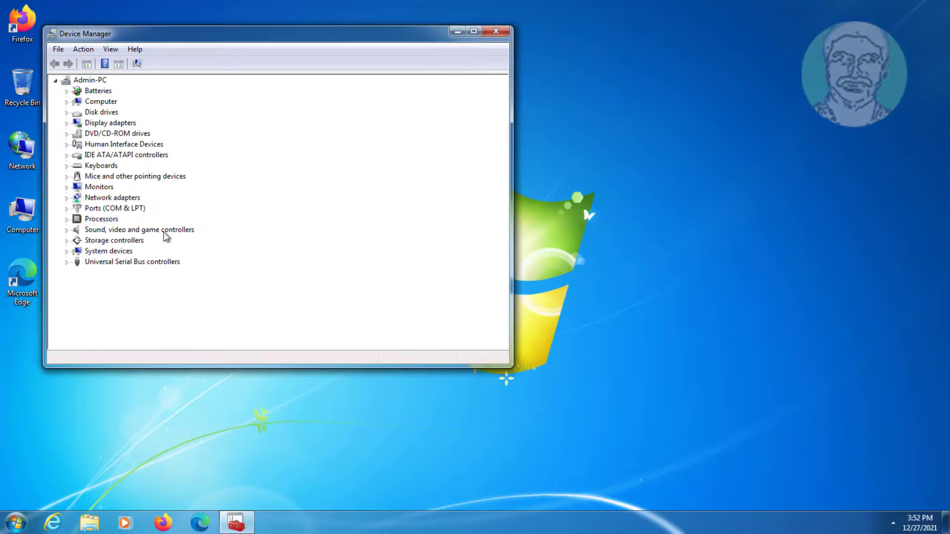
- Uninstall the High Definition Audio Device under Sound, video and game controllers, confirming with OK
left_click(164, 231)
left_click(67, 230)
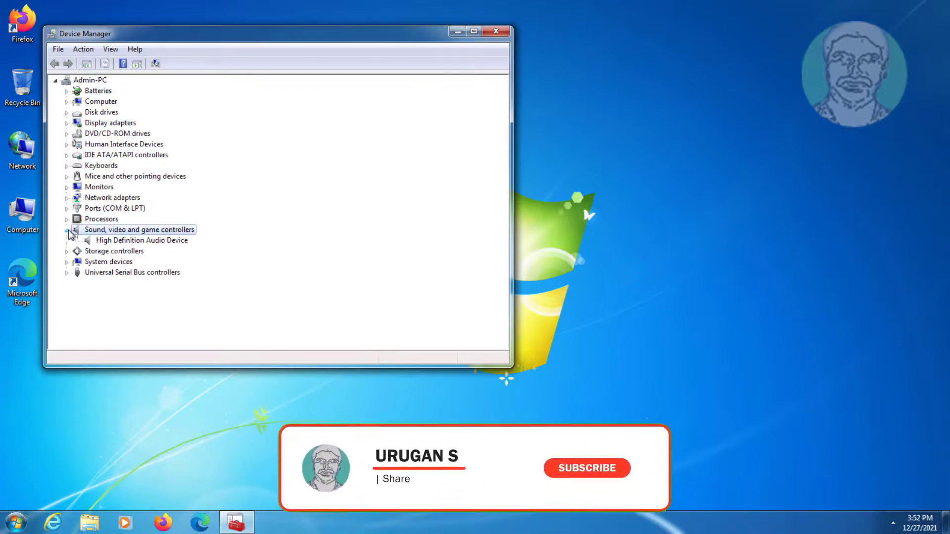
left_click(125, 242)
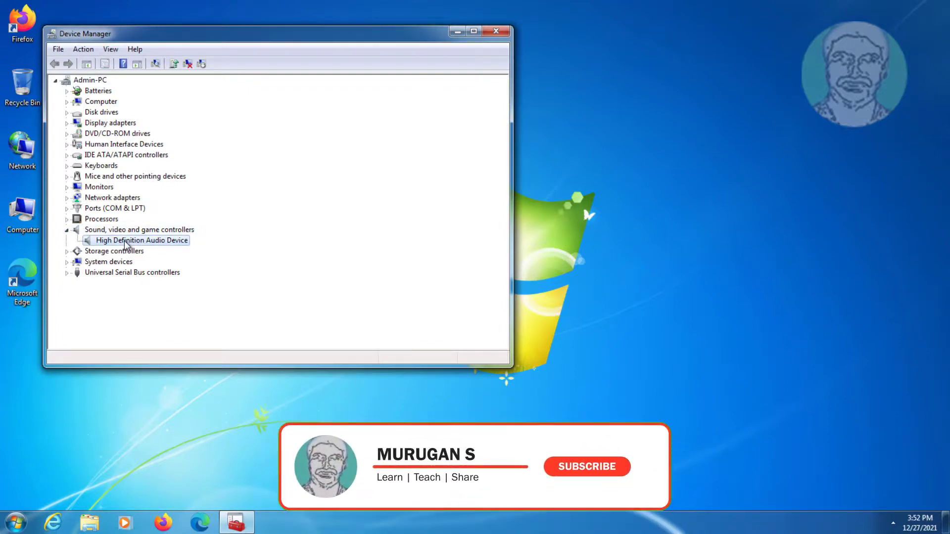
right_click(166, 241)
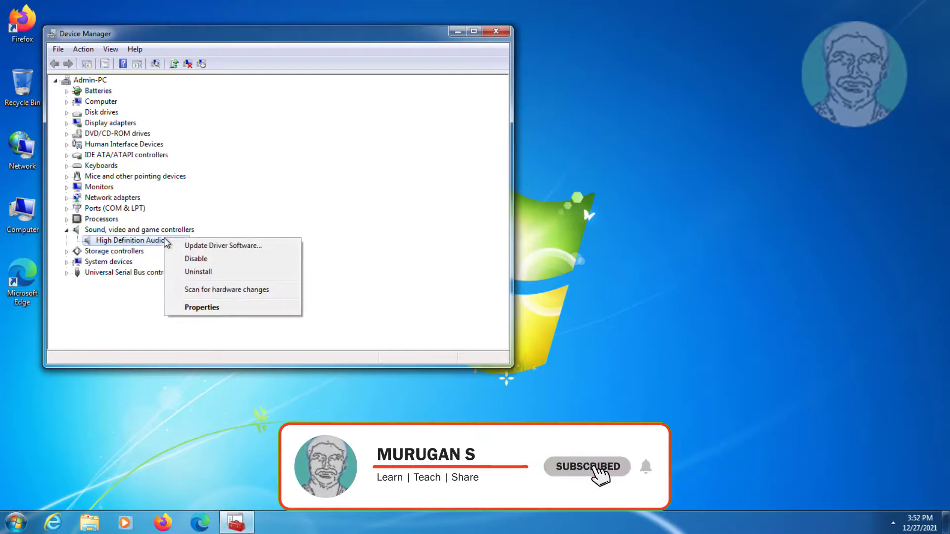
left_click(200, 271)
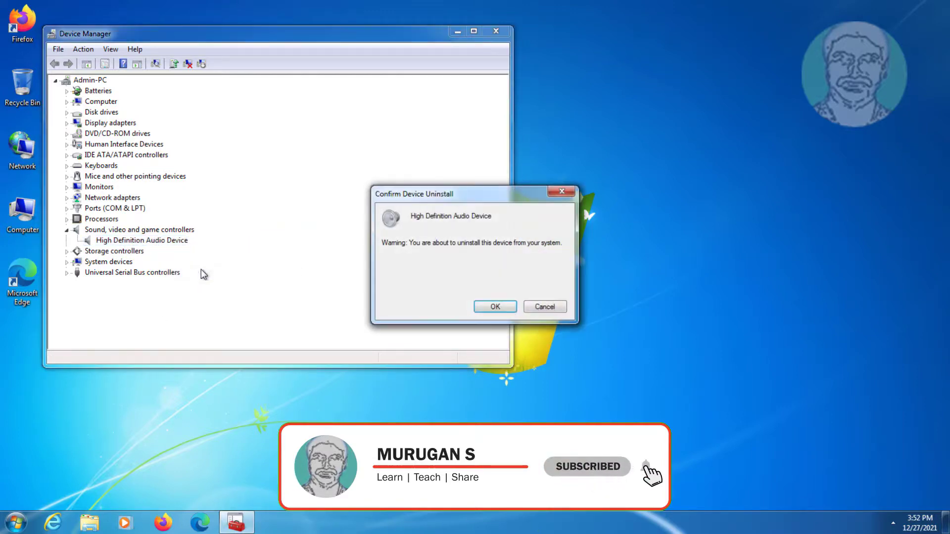
left_click(501, 309)
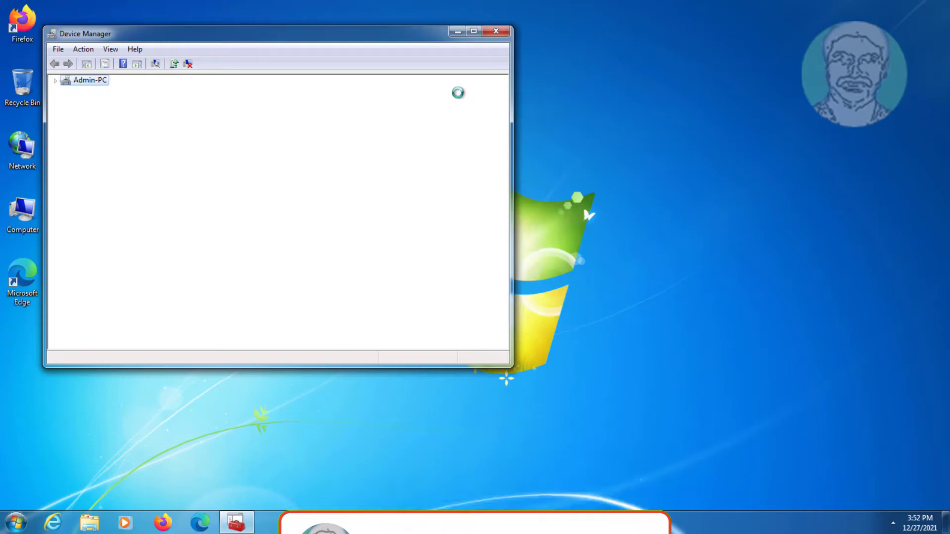
- Close Device Manager and restart Windows so the audio device is reinstalled
left_click(495, 32)
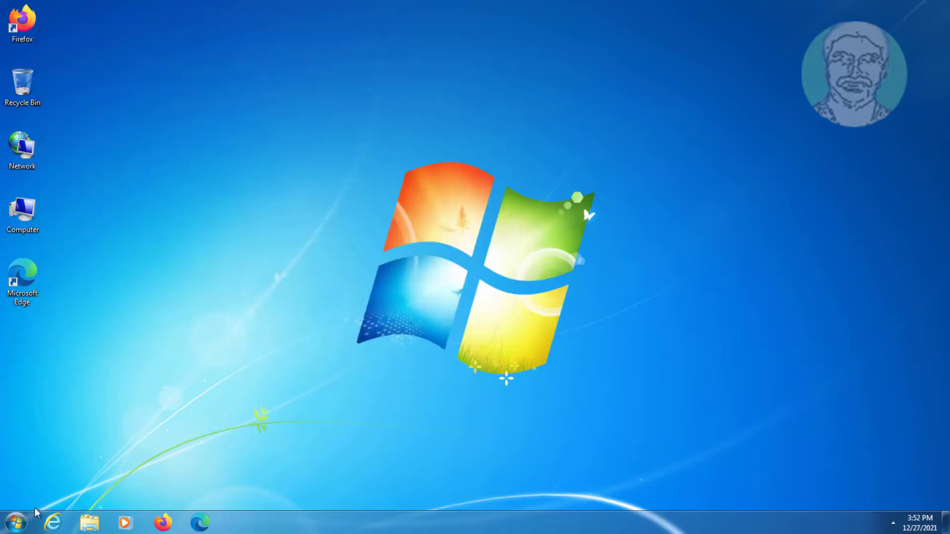
left_click(15, 523)
left_click(203, 492)
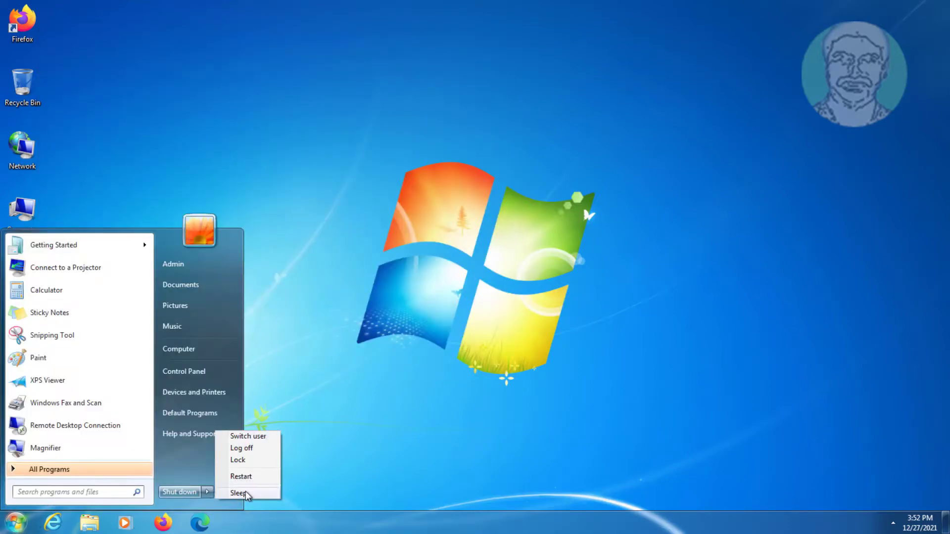
left_click(248, 481)
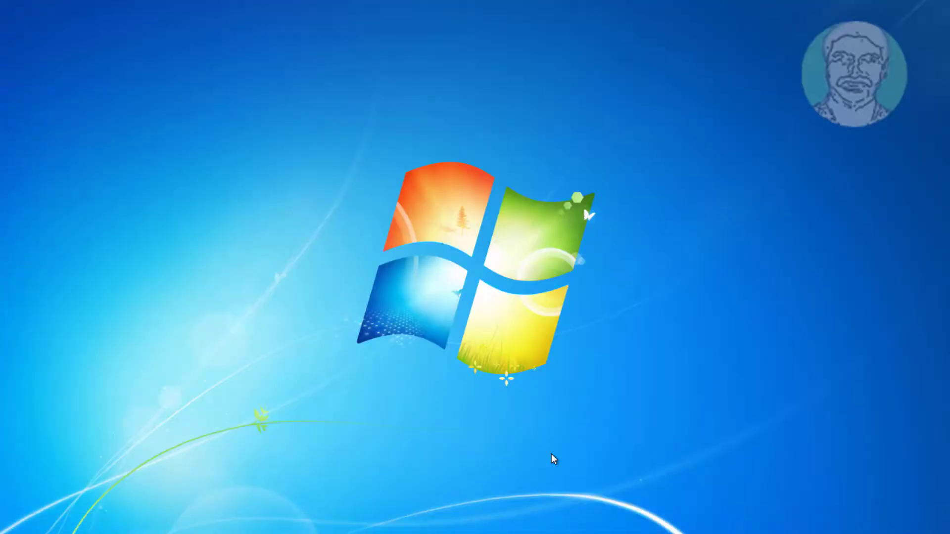